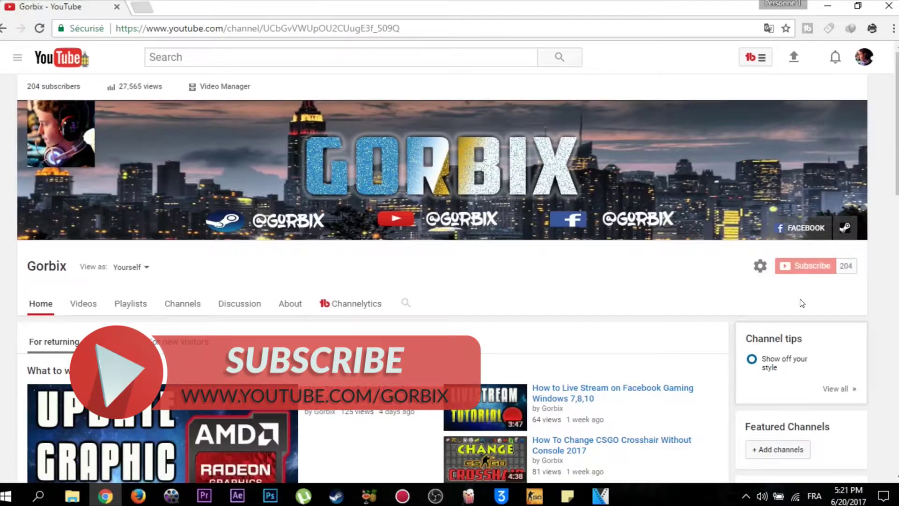
Switch from the YouTube channel page in Chrome to the VEGAS Pro 14.0 window.
click(600, 496)
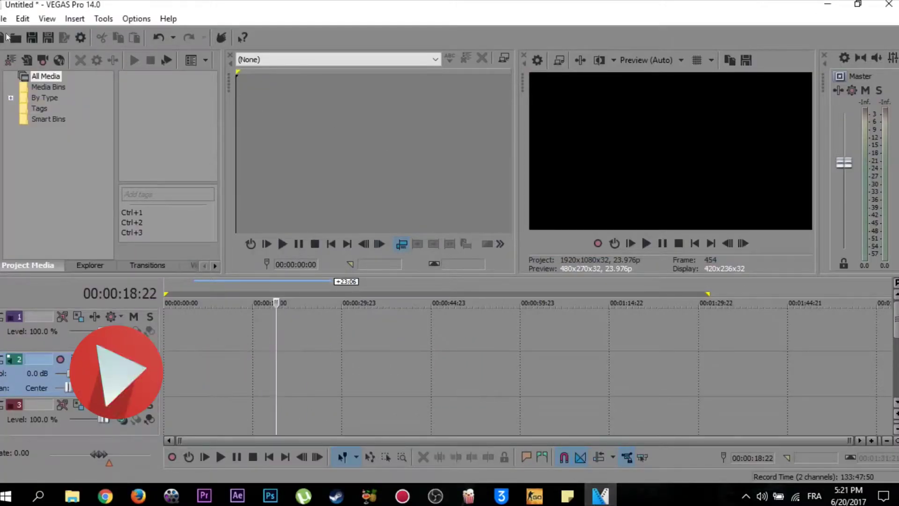
Import 1.mp4 from the WORK folder, drag it onto the timeline, and set the playhead near its start.
click(4, 18)
mouse_move(20, 157)
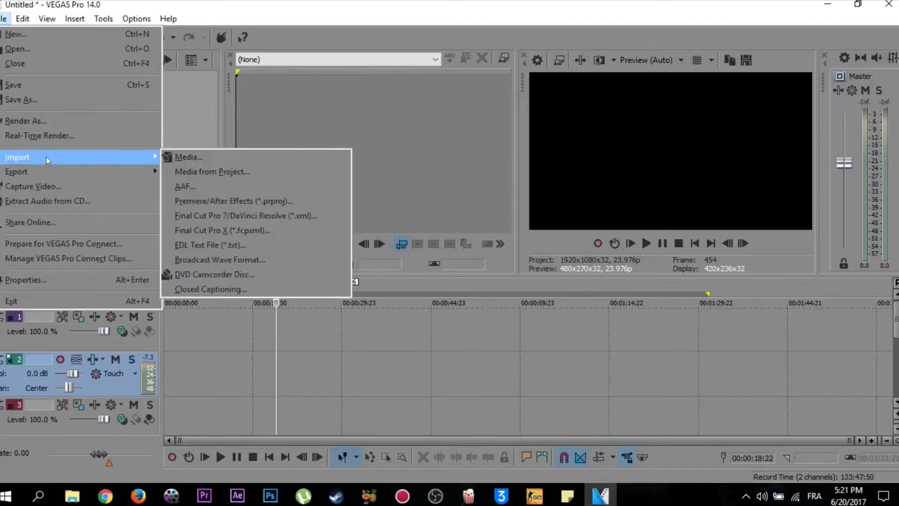
click(188, 157)
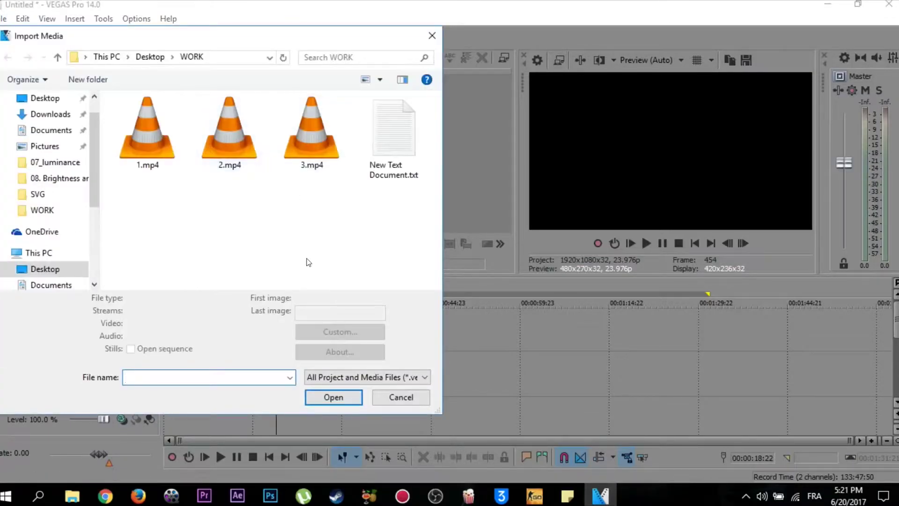
click(143, 138)
click(323, 400)
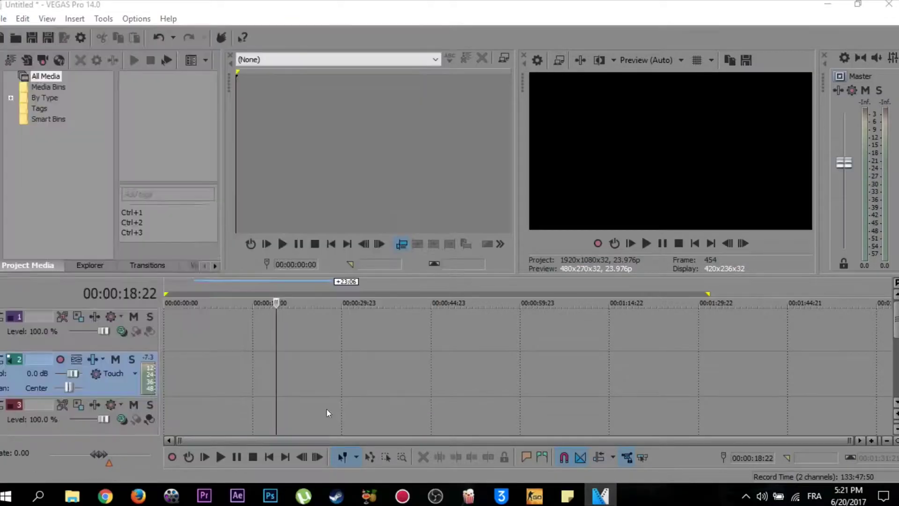
drag(192, 211, 230, 335)
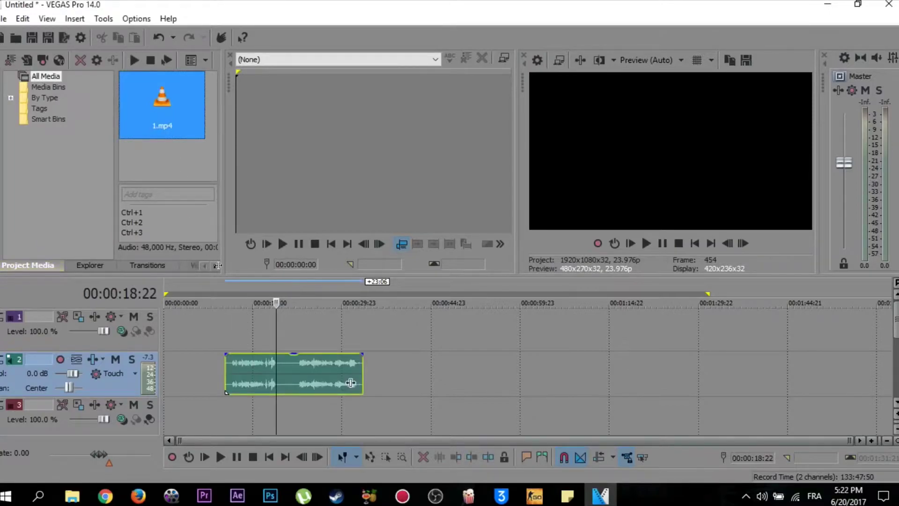
click(225, 286)
Play and pause 1.mp4 to confirm the black preview, then check the Options menu without changes.
click(646, 244)
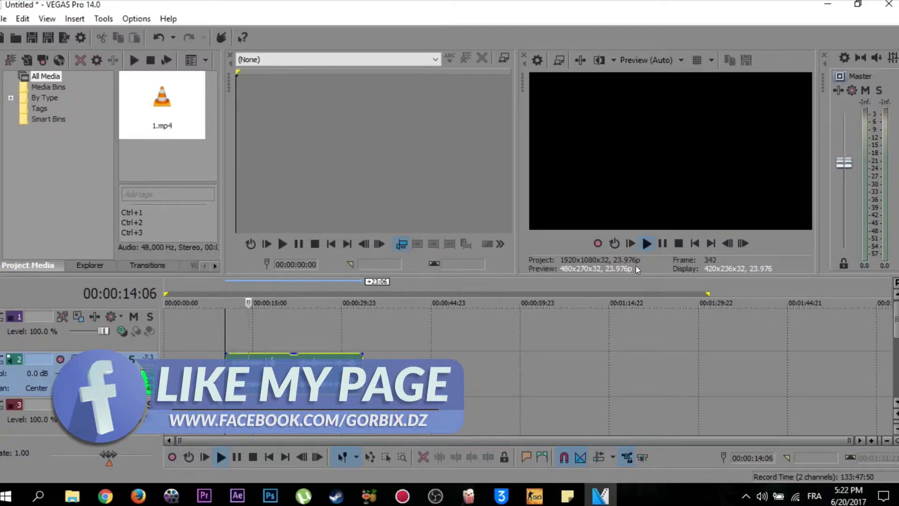
click(662, 244)
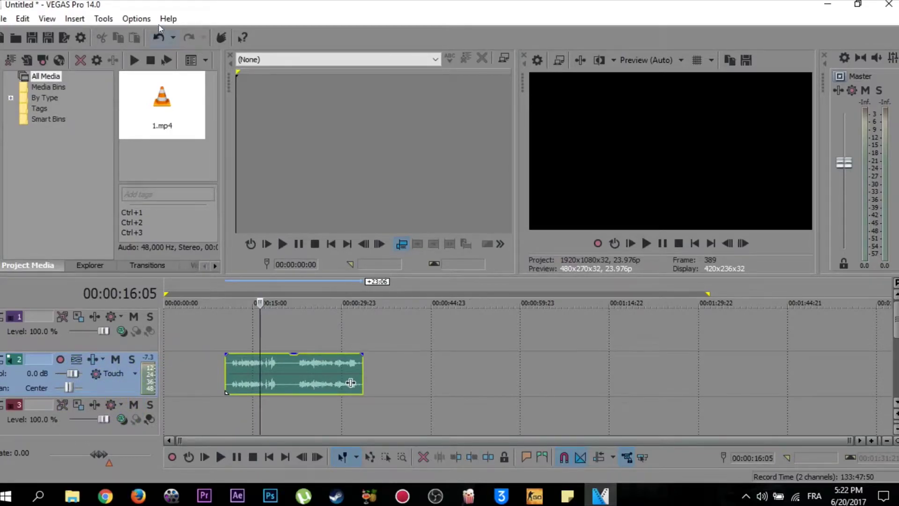
click(136, 19)
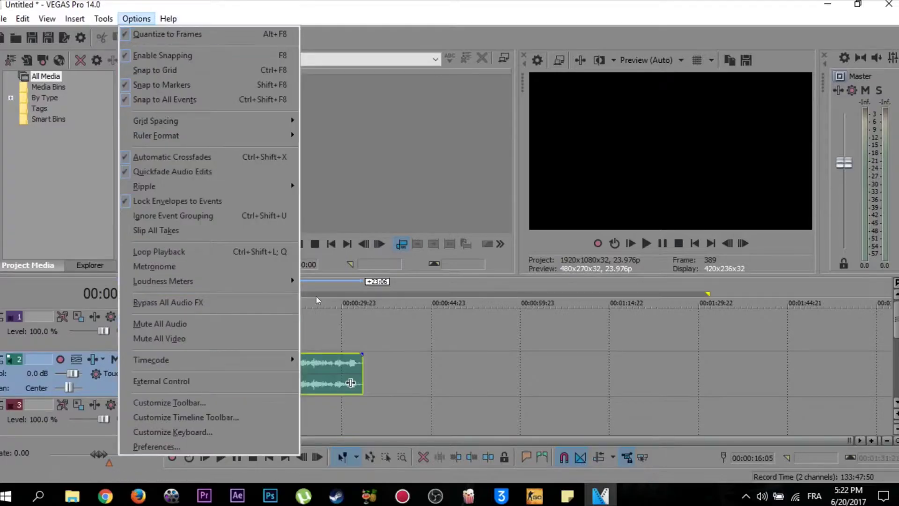
click(443, 319)
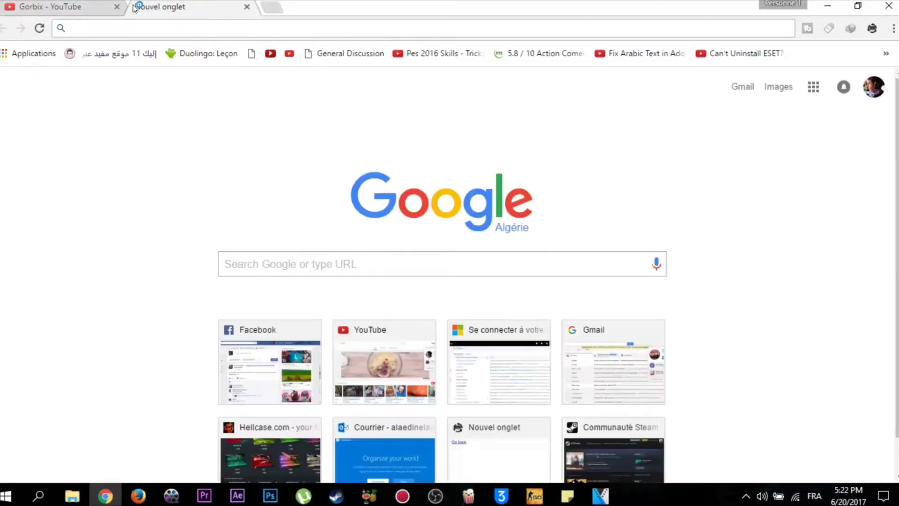
Search 'winx hd converter' and scroll the winxdvd.com downloads page to HD Video Converter Deluxe.
key(Return)
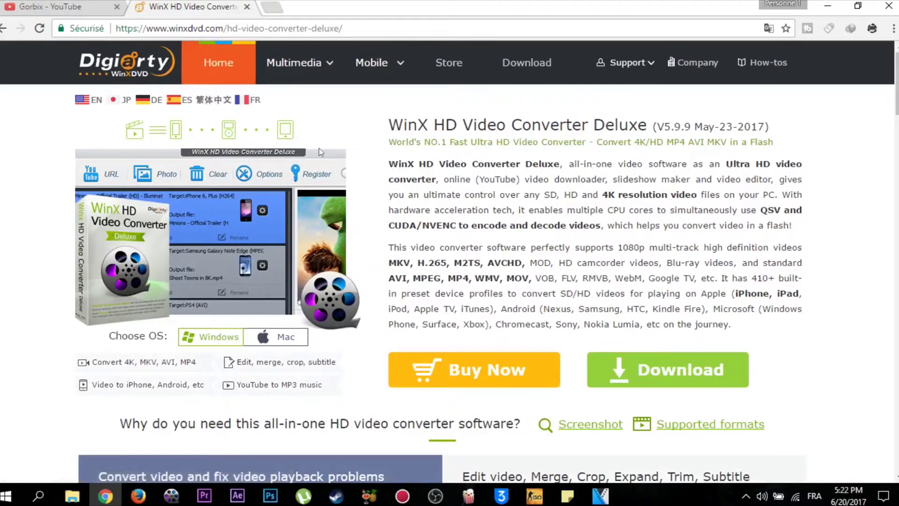
click(537, 63)
scroll(322, 209, down, 4)
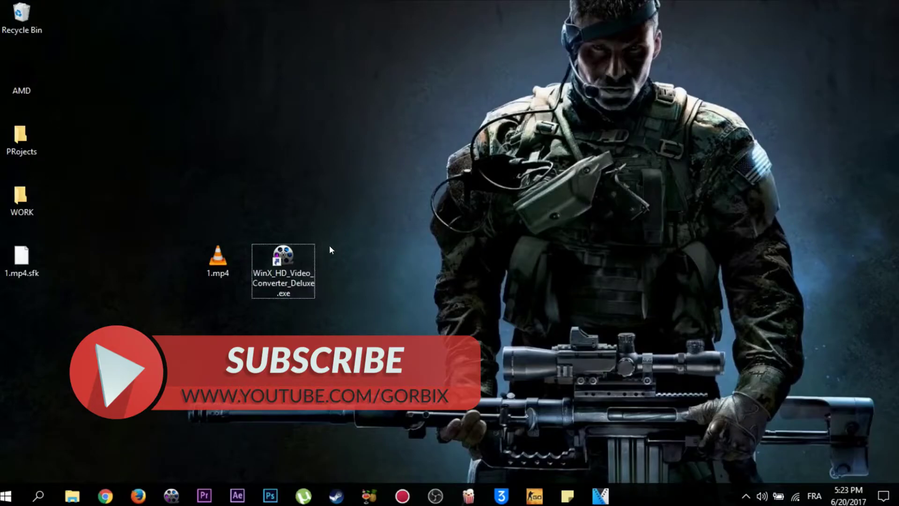
Launch WinX_HD_Video_Converter_Deluxe.exe from the desktop and close the trial registration prompt.
double_click(280, 268)
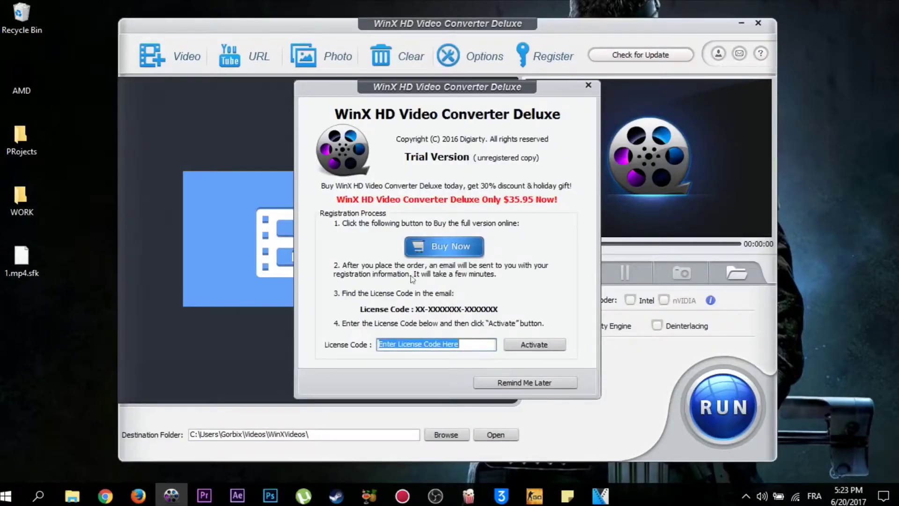
click(588, 86)
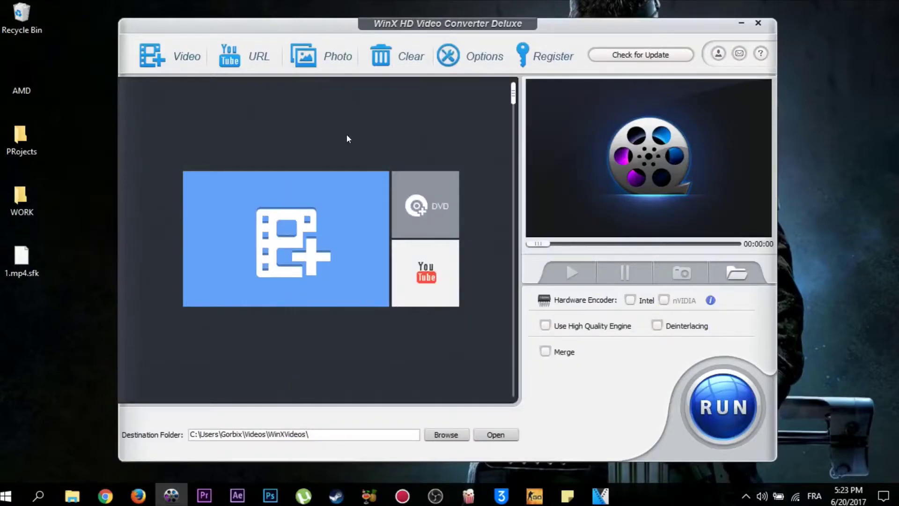
Add 1.mp4 from the WORK folder as the source video in the converter.
click(167, 55)
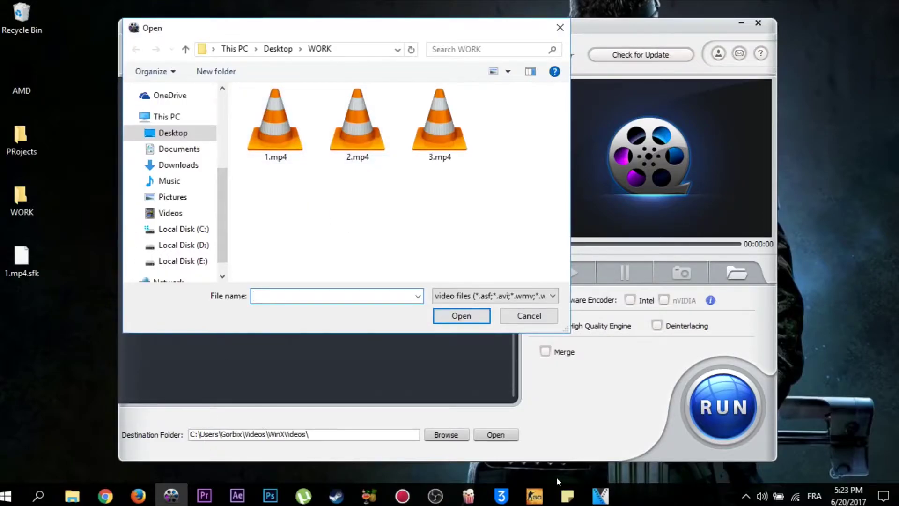
click(601, 495)
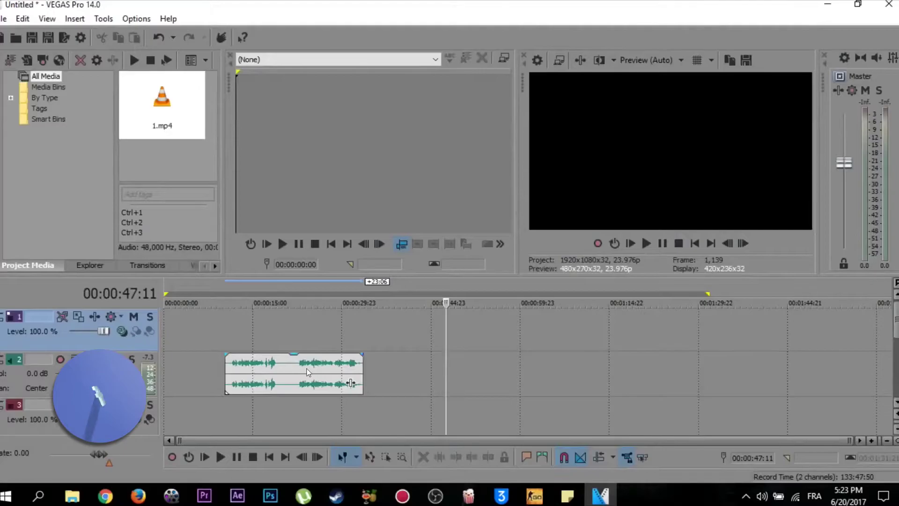
click(306, 372)
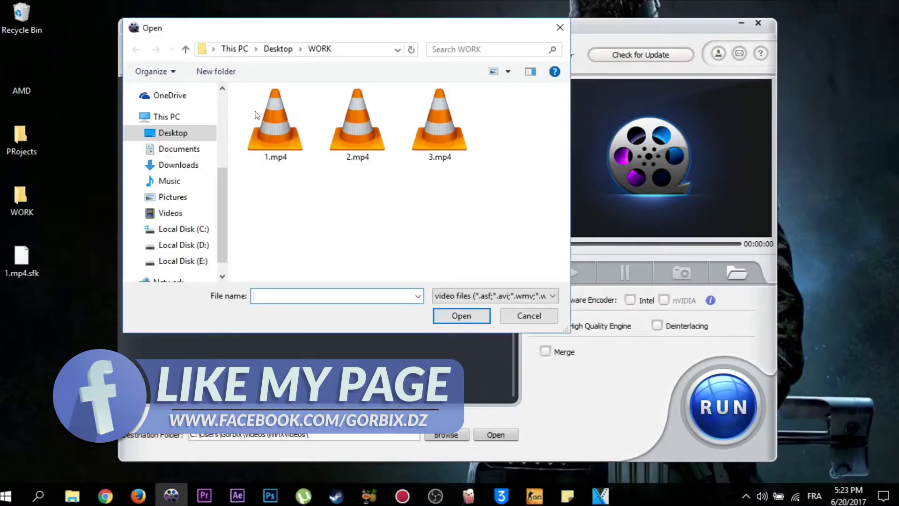
click(276, 123)
click(456, 320)
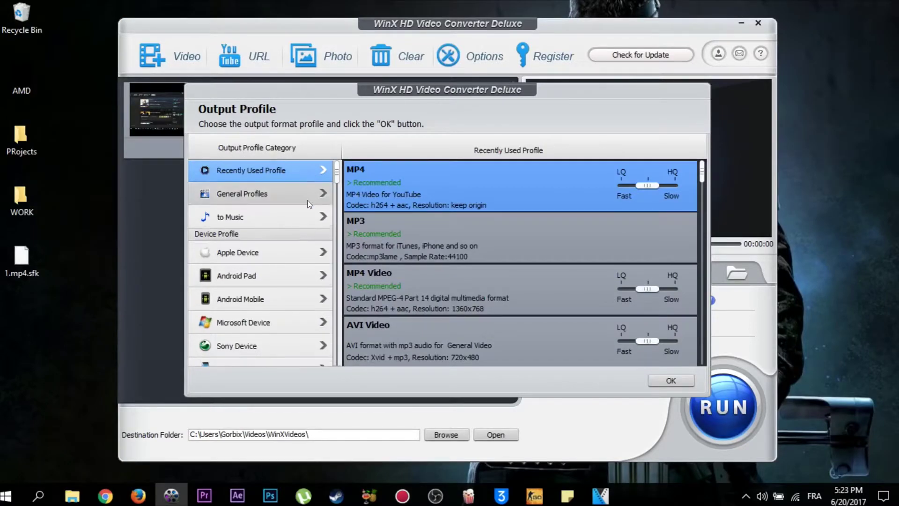
Choose the Web Video Profile > YouTube Video MP4 output profile for 1.mp4 and press RUN.
scroll(283, 232, down, 6)
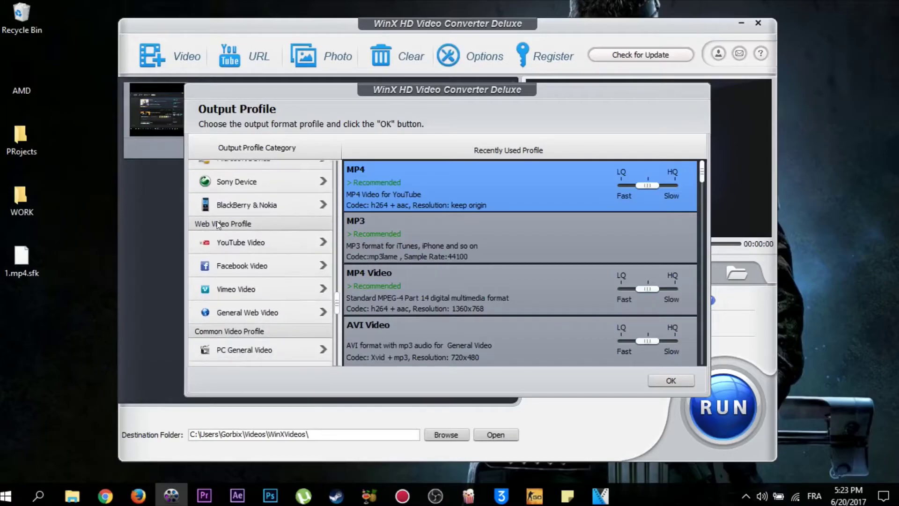
click(260, 243)
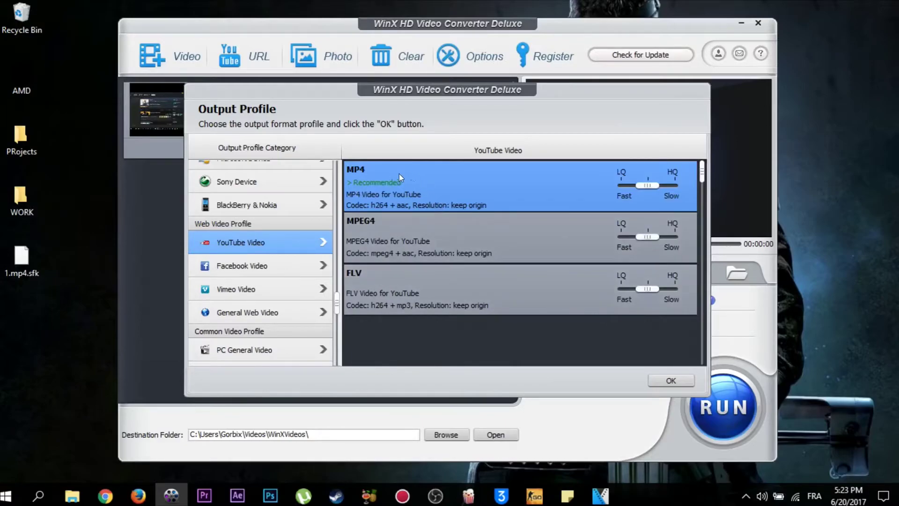
click(671, 380)
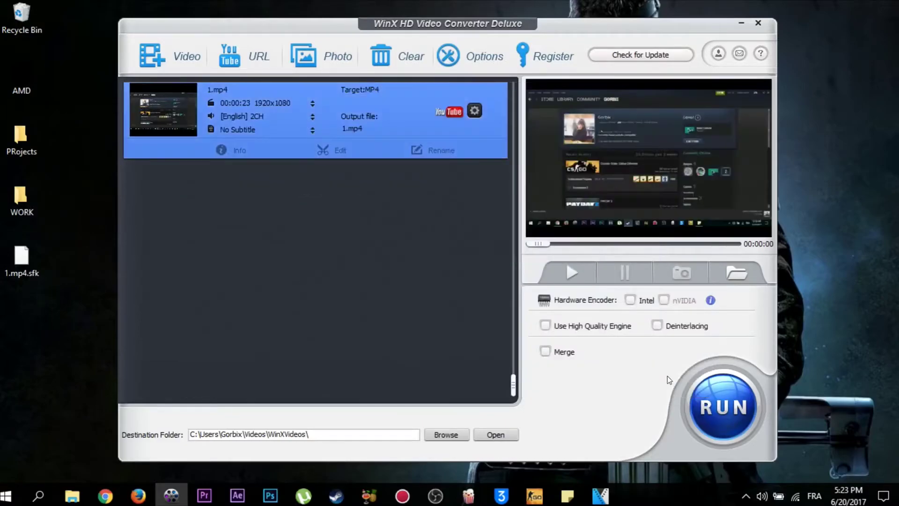
click(727, 411)
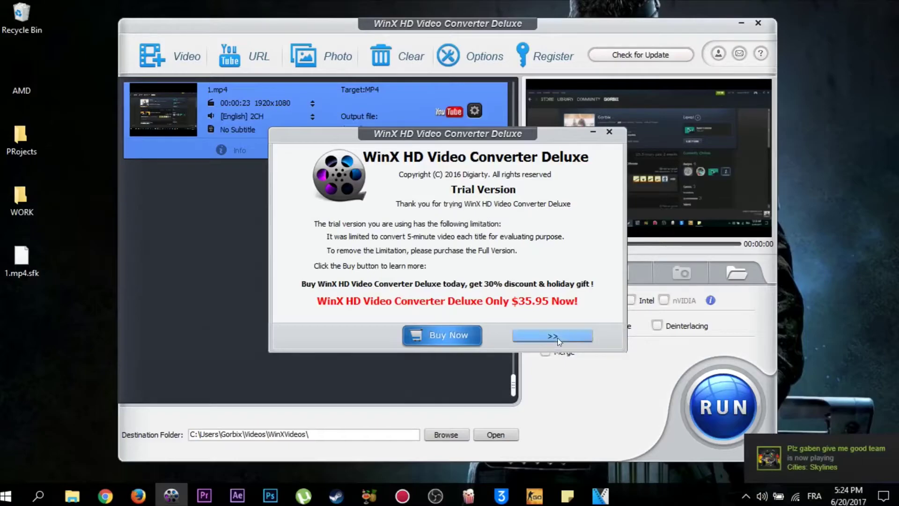
Continue past the trial notice, finish the conversion, and select the output 1_1.mp4 in WinXVideos.
click(558, 336)
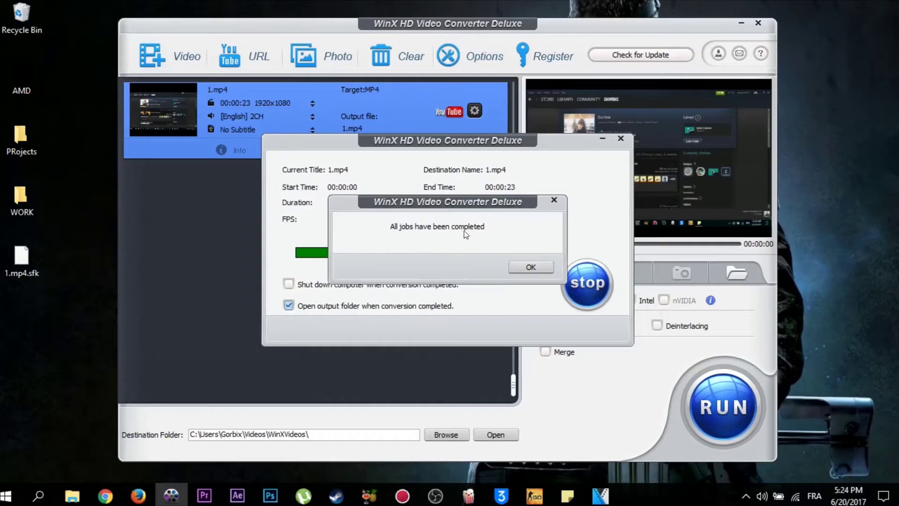
click(531, 266)
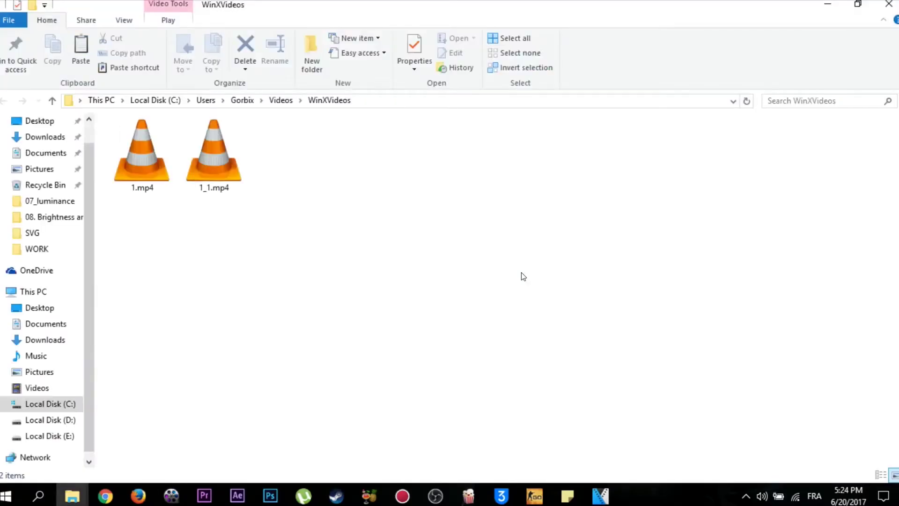
click(219, 164)
Drag 1_1.mp4 onto the desktop and rename it to the creator's channel name.
drag(215, 155, 441, 195)
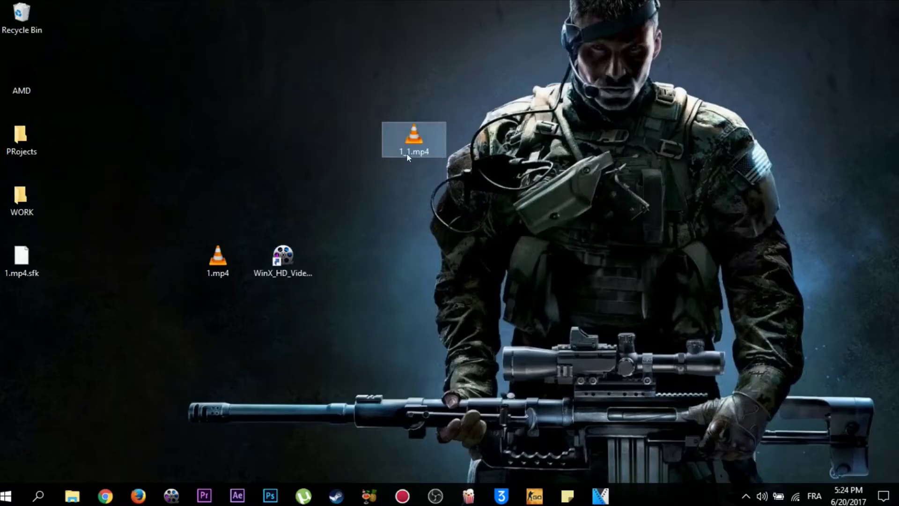
click(406, 151)
text(gorbix)
key(Return)
click(601, 496)
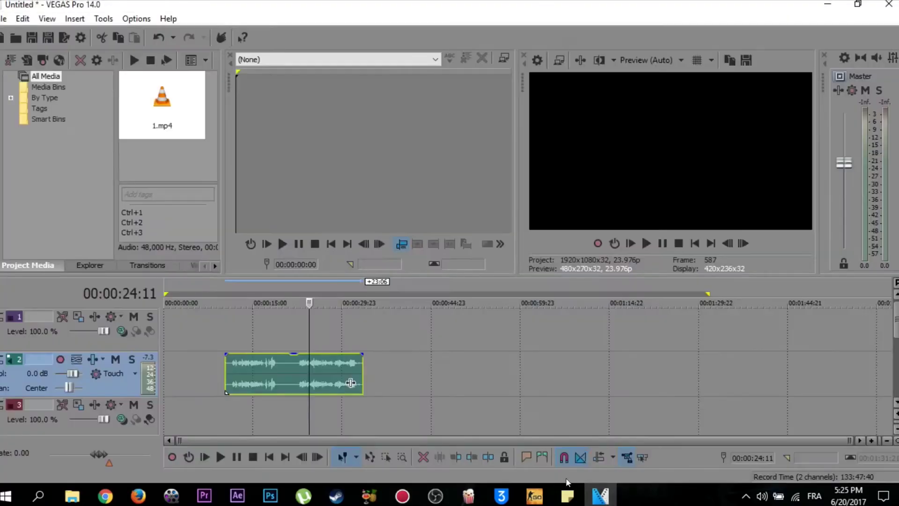
Remove the black-preview 1.mp4 from the project media and timeline.
click(294, 372)
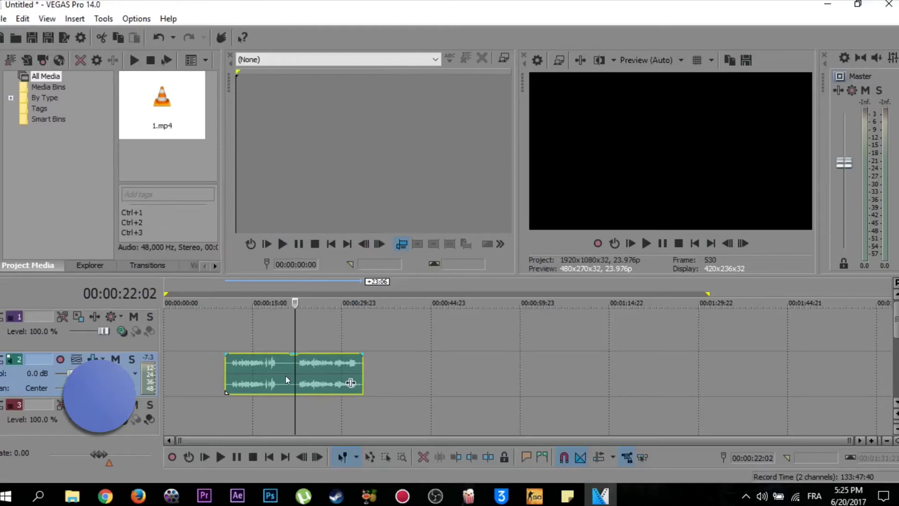
click(77, 60)
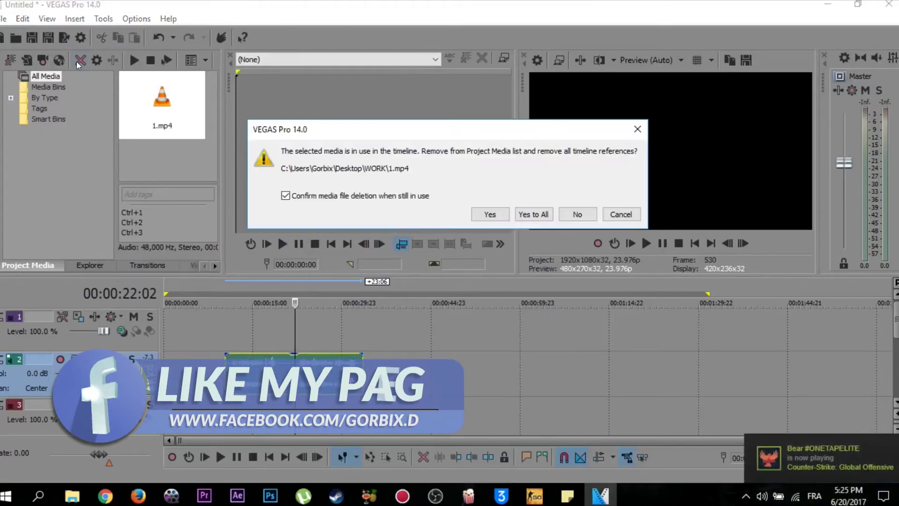
click(487, 214)
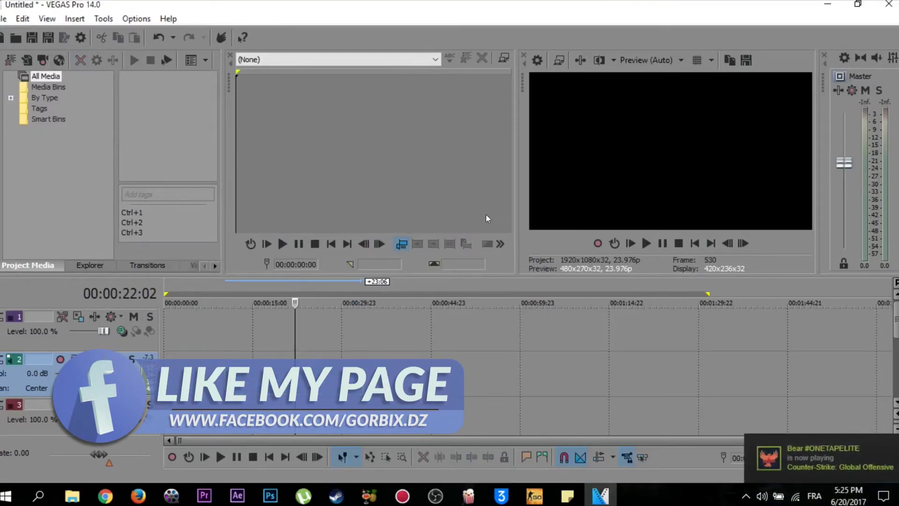
Import the renamed converted MP4 from the Desktop into the project.
click(2, 19)
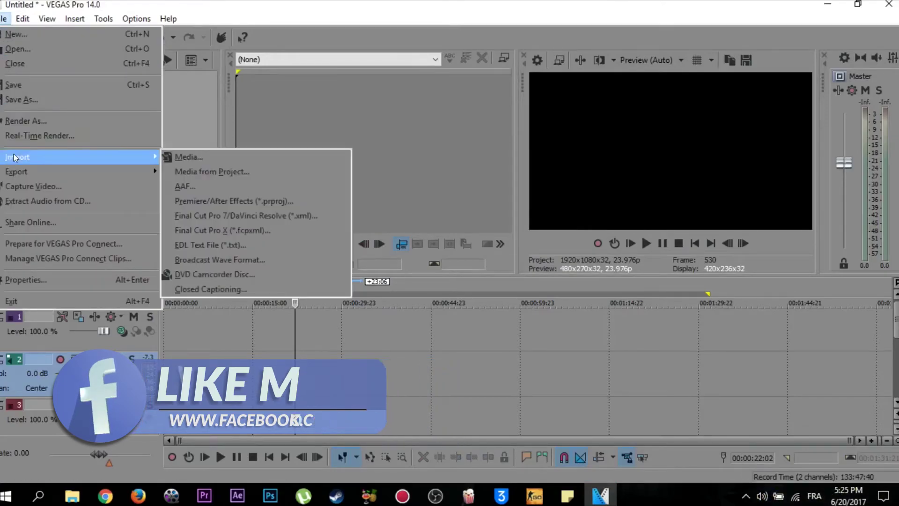
click(181, 158)
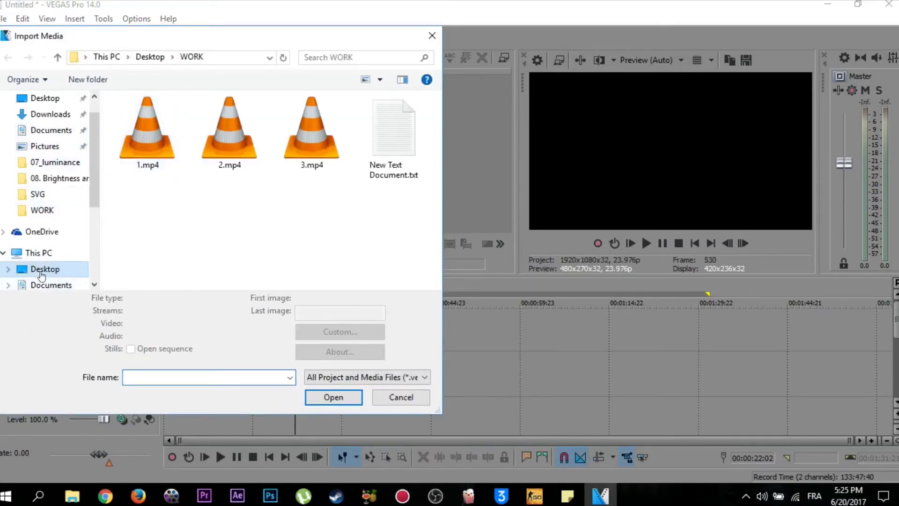
click(45, 271)
click(144, 224)
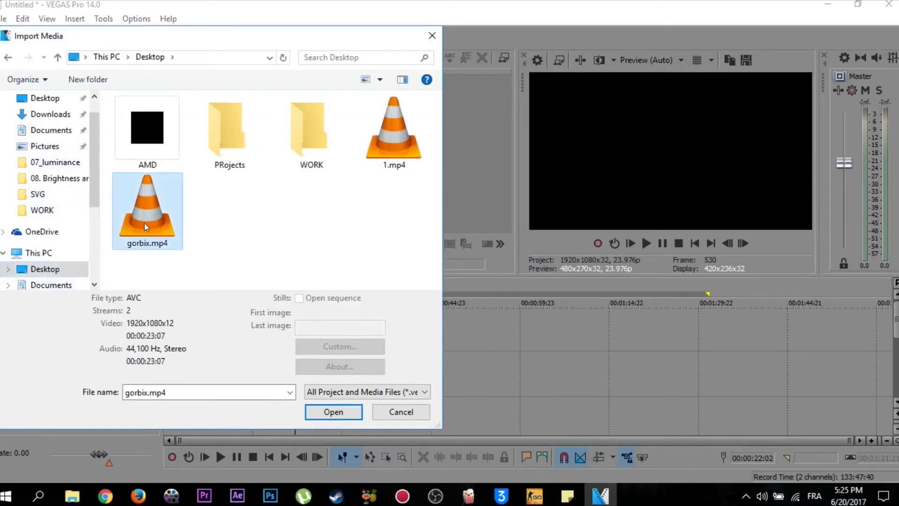
click(323, 414)
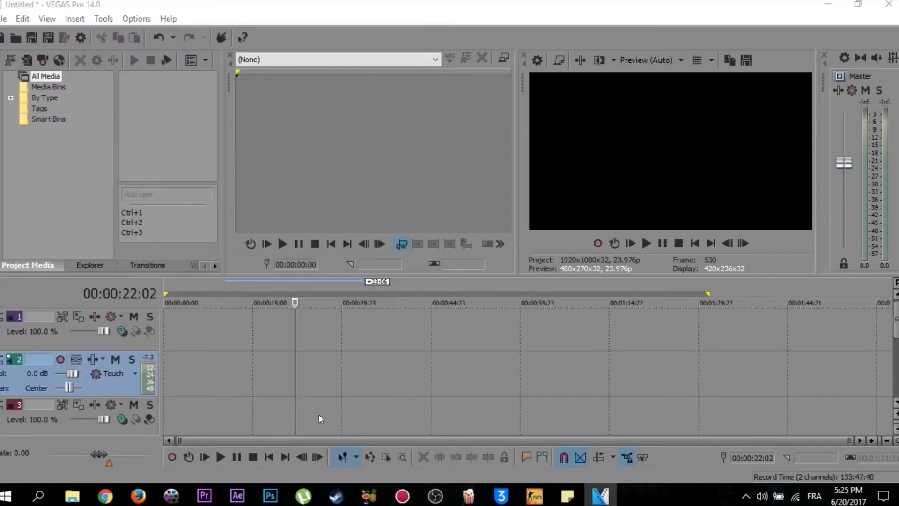
Place the converted MP4 on the timeline and play from 00:00:20:04 to confirm picture appears.
drag(152, 123, 210, 347)
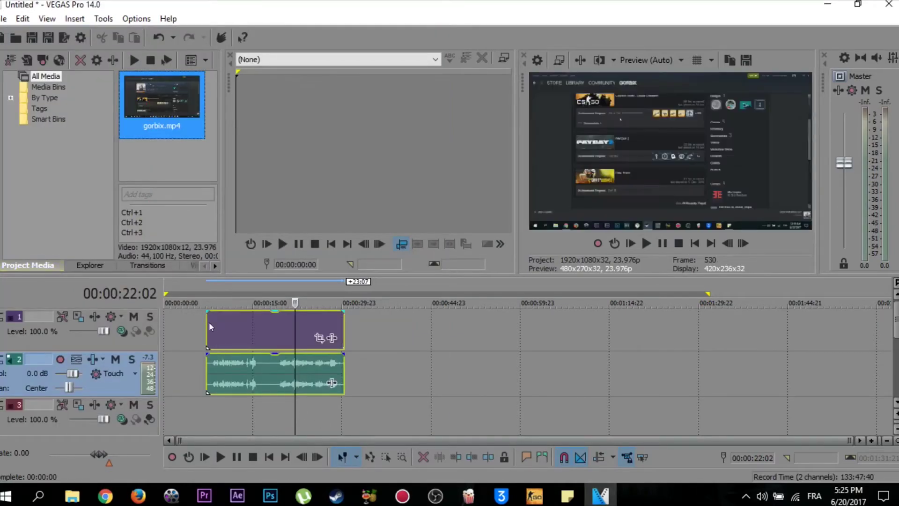
click(212, 322)
click(284, 323)
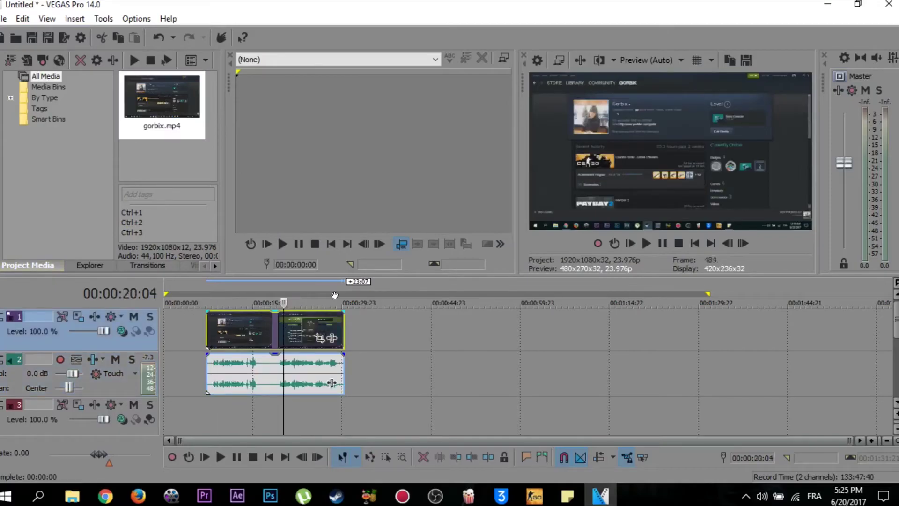
click(646, 244)
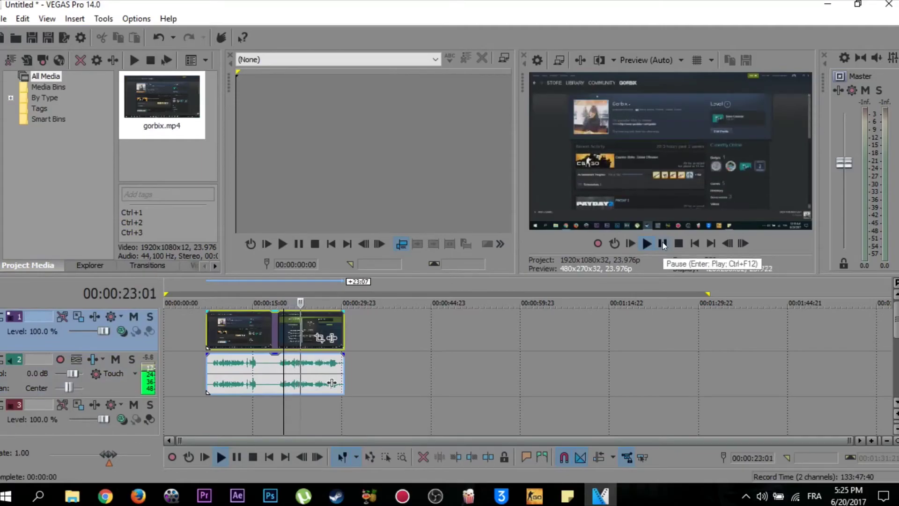
click(663, 244)
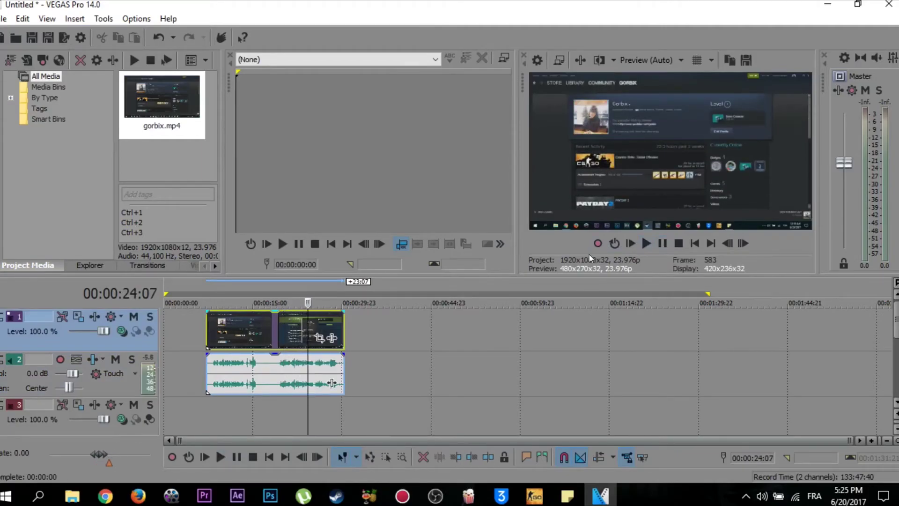